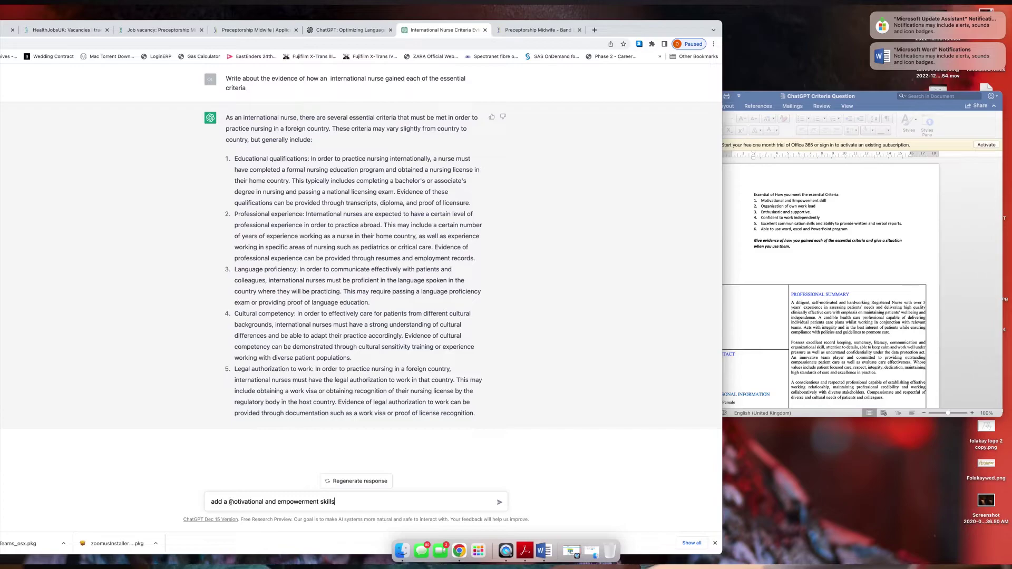
Step: Correct the drafted prompt to "add motivational and empowerment skills" and send it
{"action": "key", "text": "BackSpace"}
{"action": "key", "text": "BackSpace"}
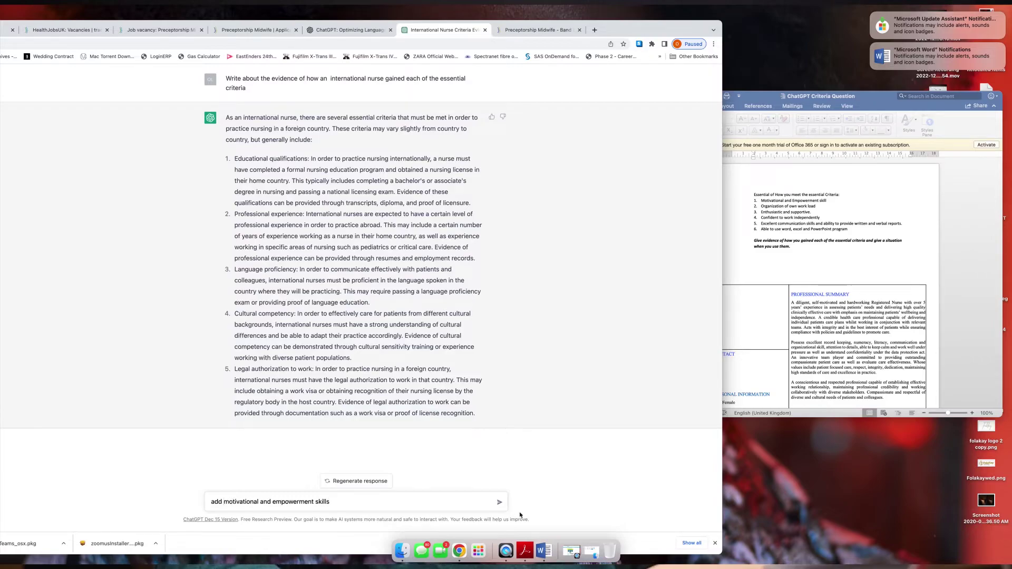
{"action": "left_click", "coordinate": [499, 502]}
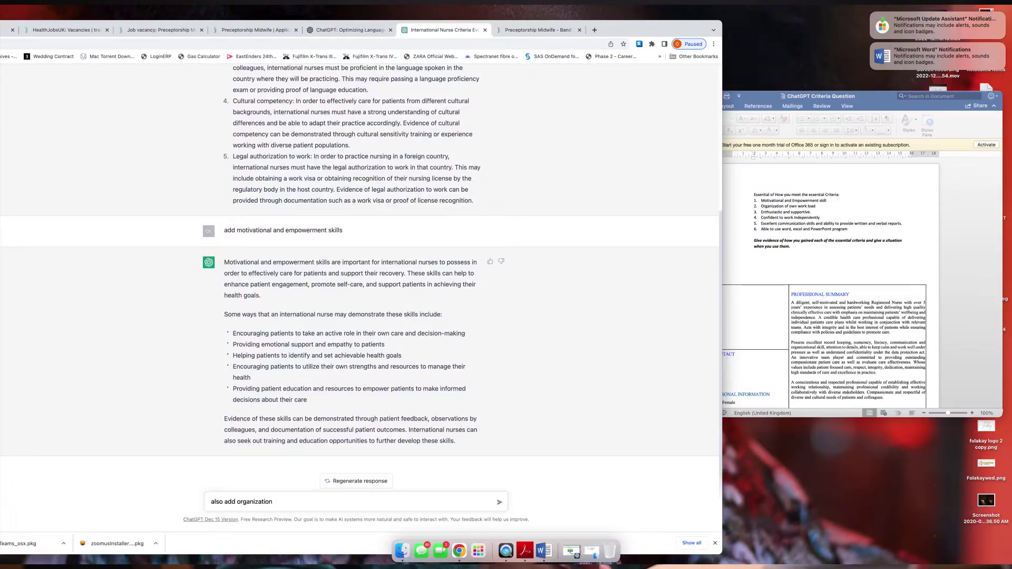
Step: Complete the follow-up prompt as "also add organization of own work load" and send it
{"action": "type", "text": "of own w"}
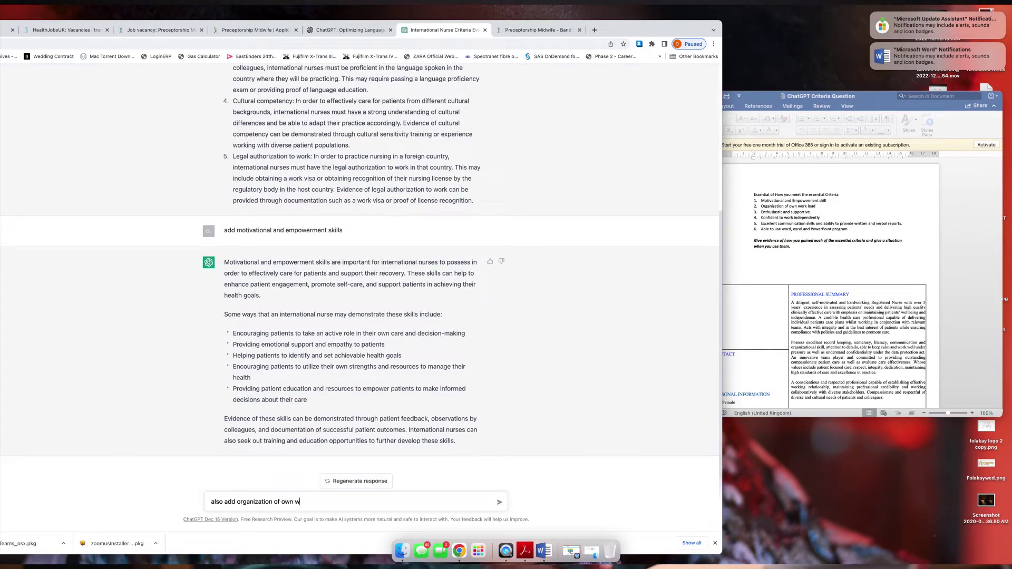
{"action": "type", "text": "ork load"}
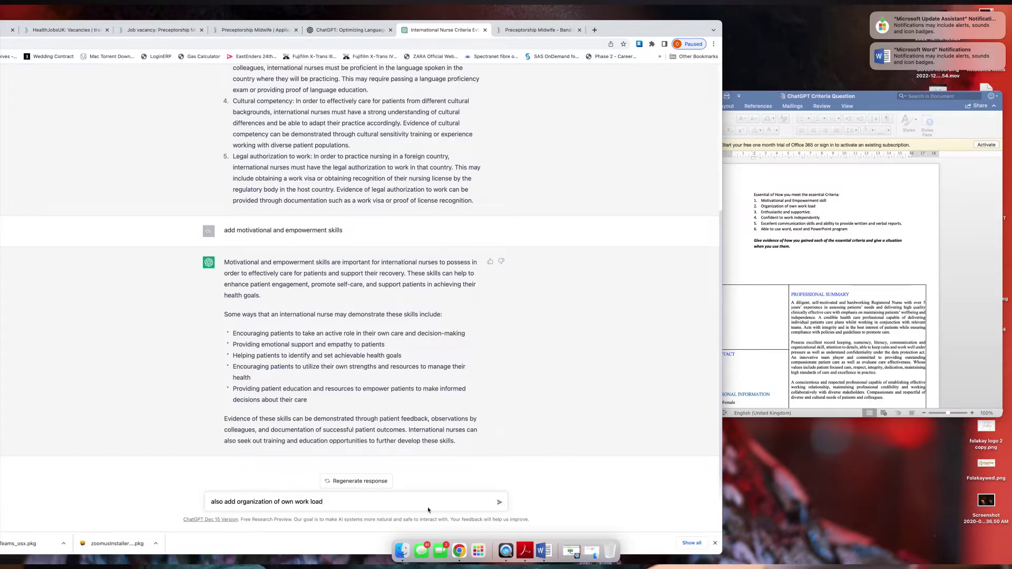
{"action": "left_click", "coordinate": [499, 504]}
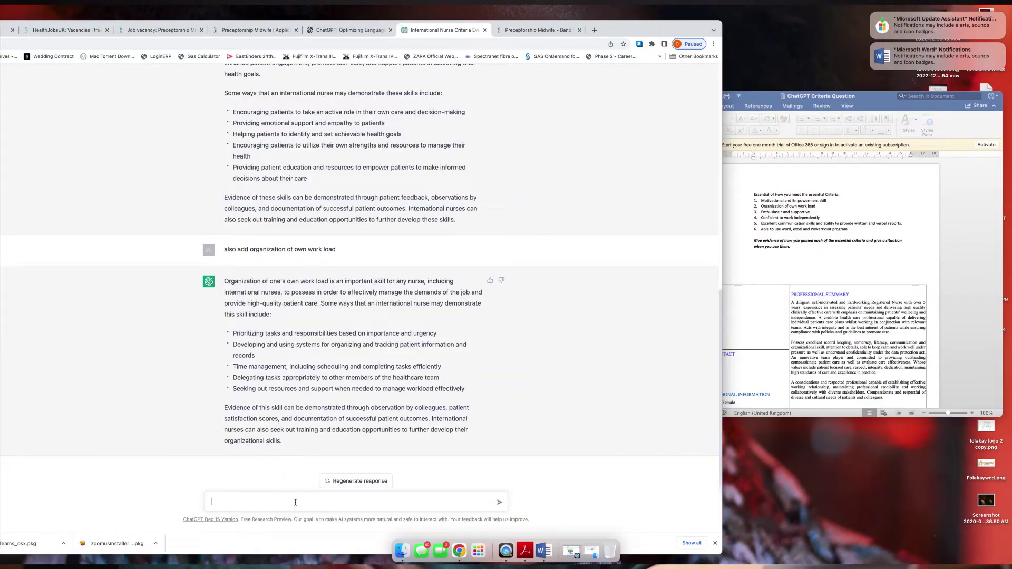
Step: Request an alternative version by sending "i dont like what you have written please can you write another"
{"action": "type", "text": "on"}
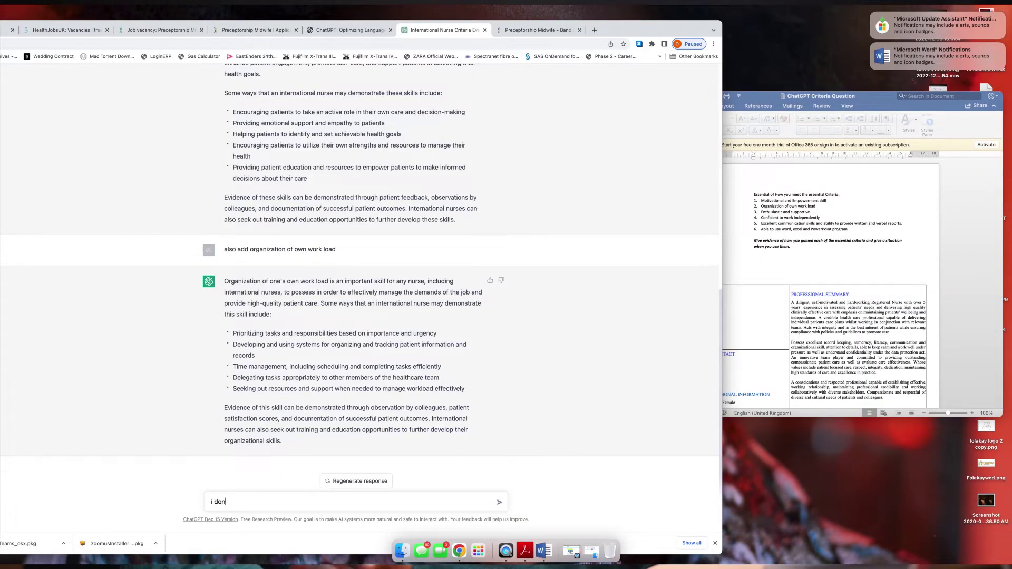
{"action": "type", "text": "t like what you"}
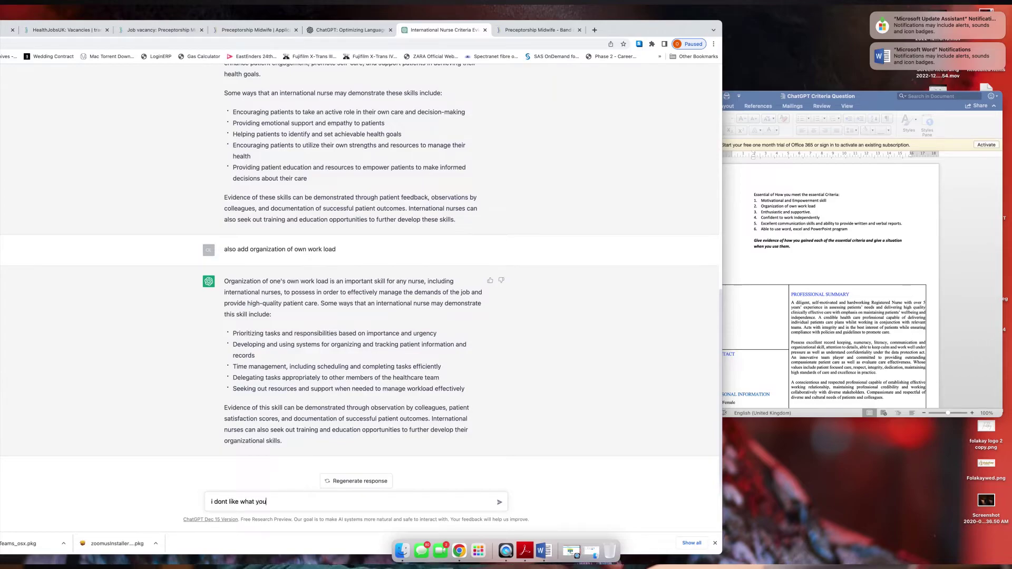
{"action": "type", "text": " have written"}
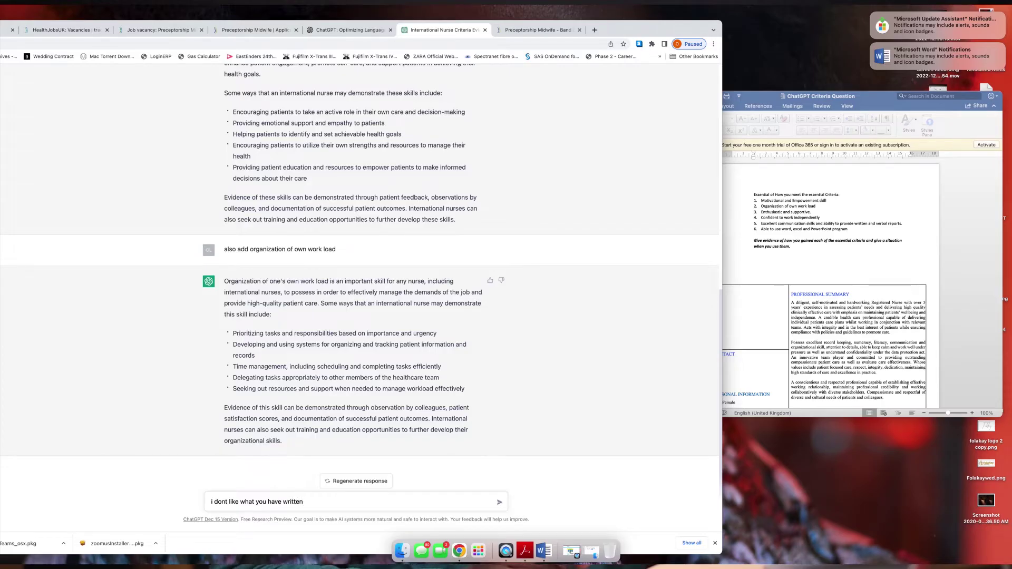
{"action": "type", "text": " please can"}
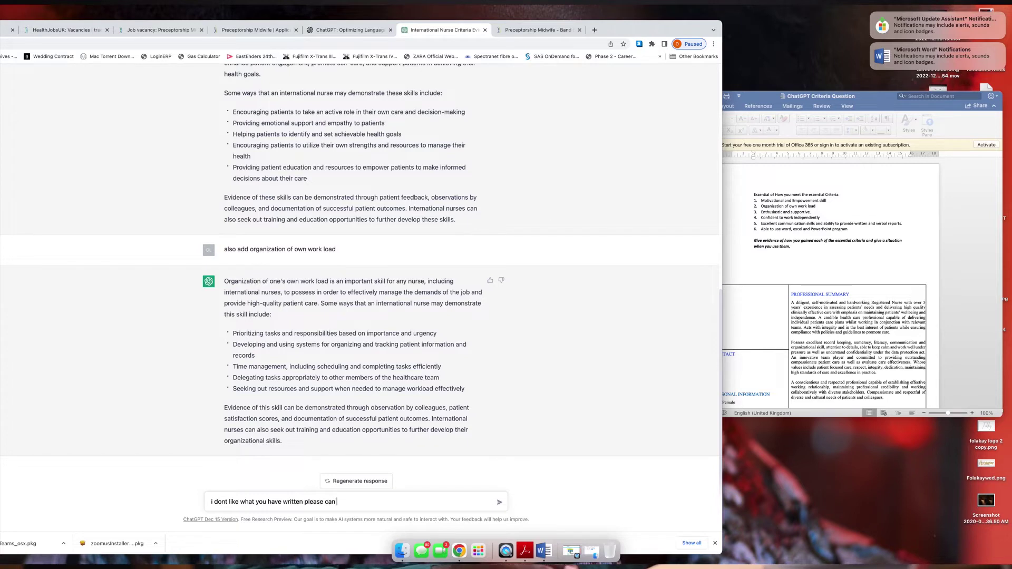
{"action": "type", "text": " you write a"}
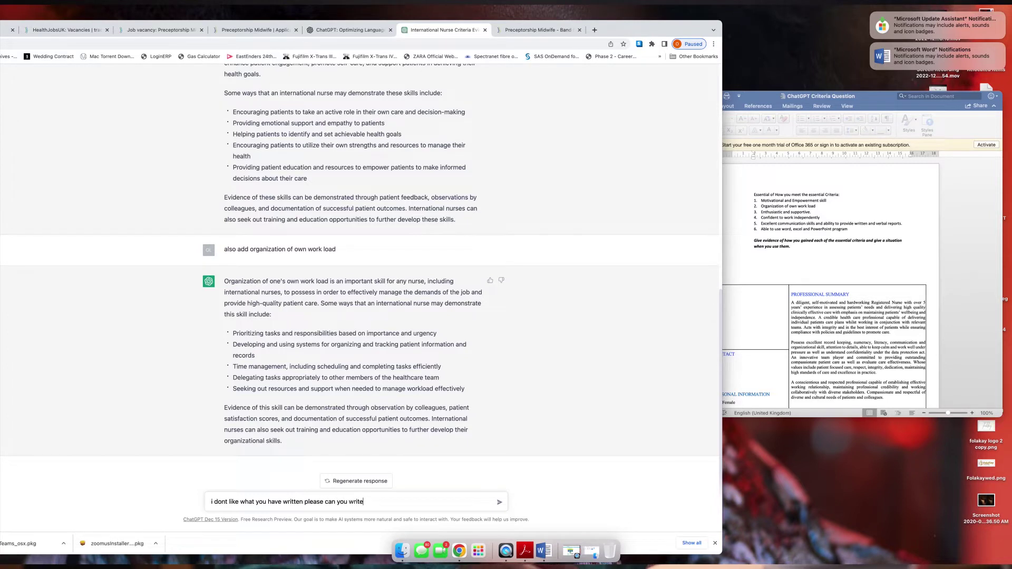
{"action": "type", "text": "nother"}
{"action": "key", "text": "Return"}
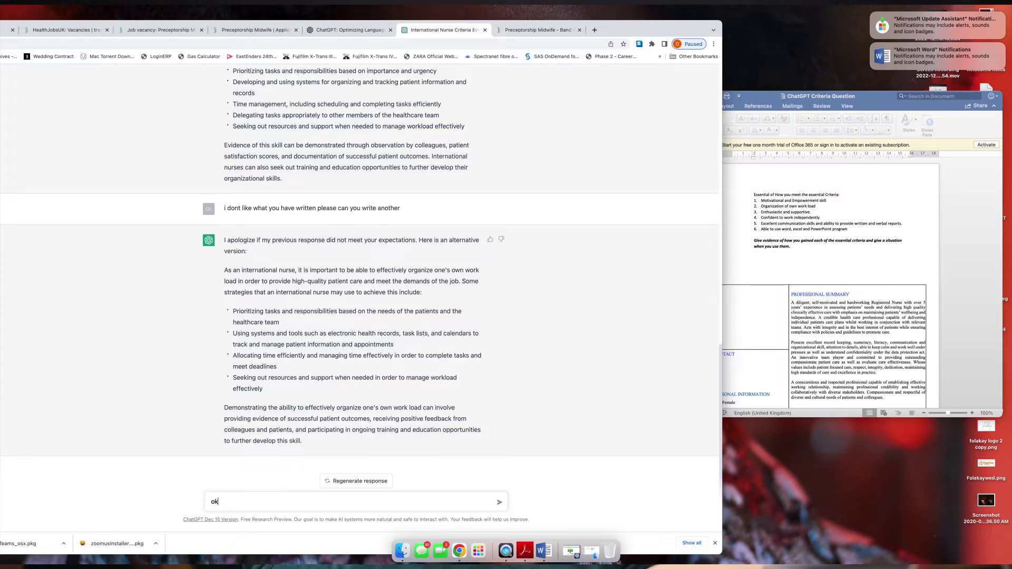
Step: Send a follow-up request beginning "ok please can you give situation or a scenario where it was"
{"action": "type", "text": "pleas"}
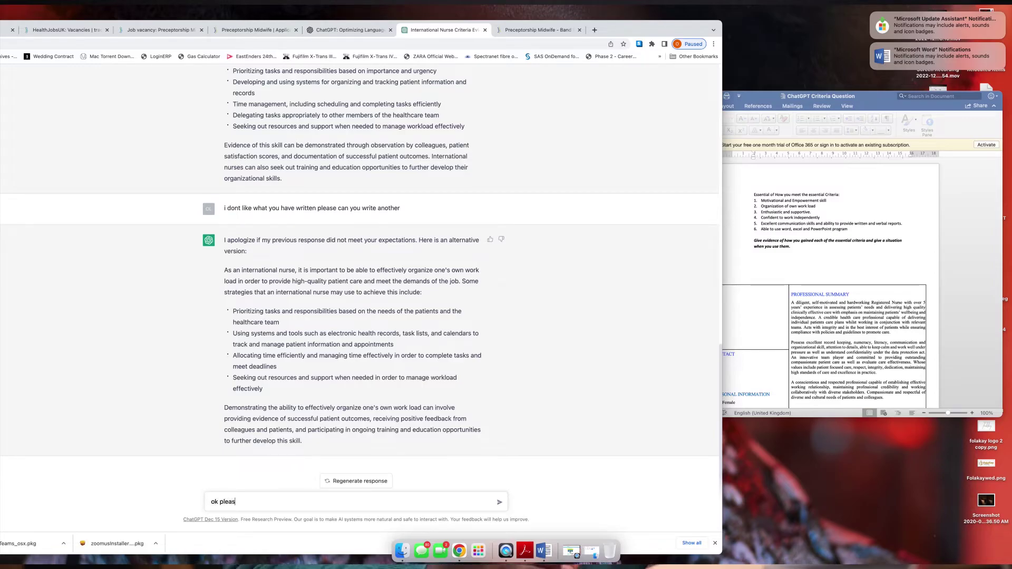
{"action": "type", "text": "e can you "}
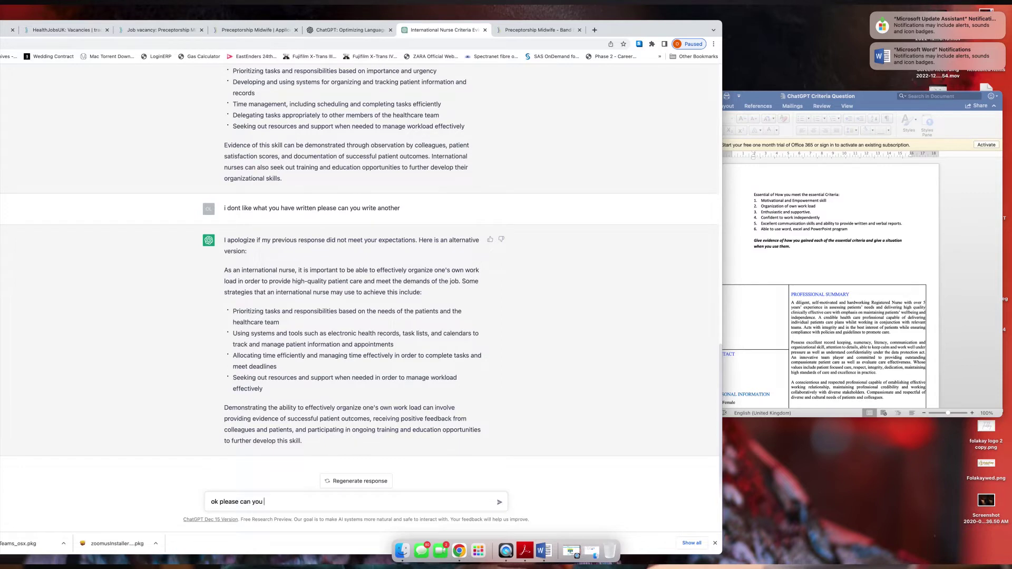
{"action": "type", "text": "write"}
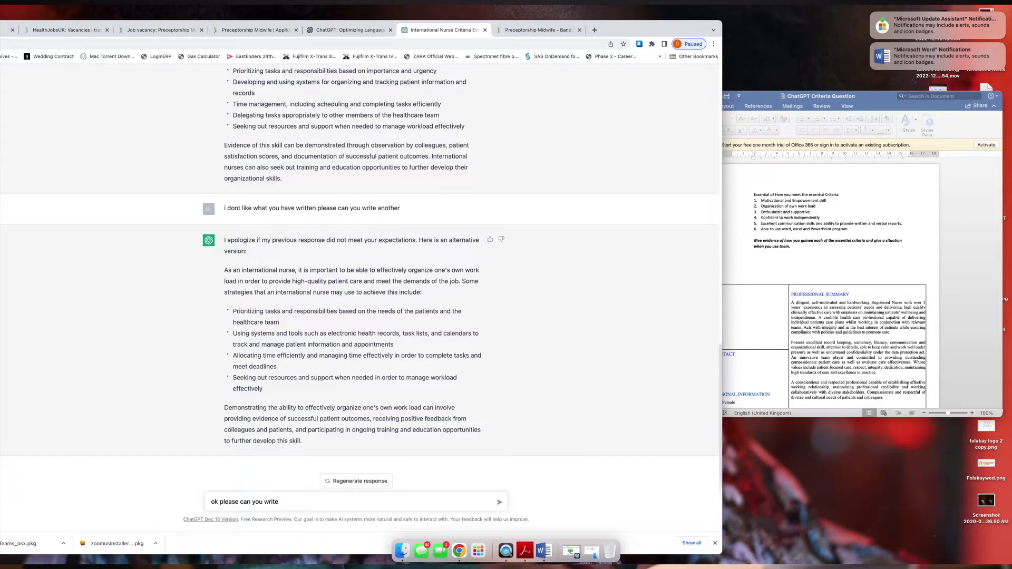
{"action": "key", "text": "BackSpace"}
{"action": "key", "text": "BackSpace"}
{"action": "key", "text": "BackSpace"}
{"action": "key", "text": "BackSpace"}
{"action": "key", "text": "BackSpace"}
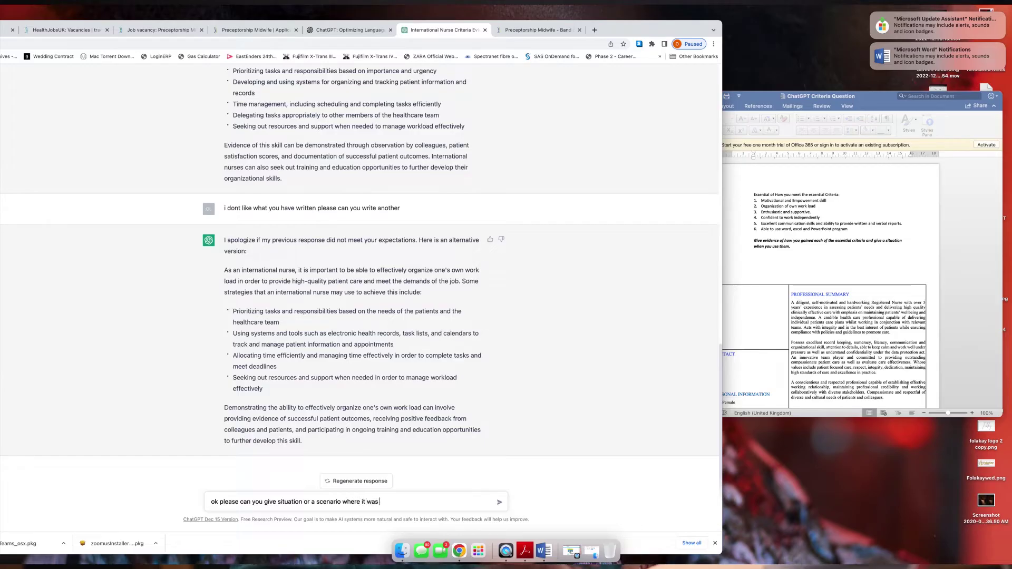
{"action": "key", "text": "Return"}
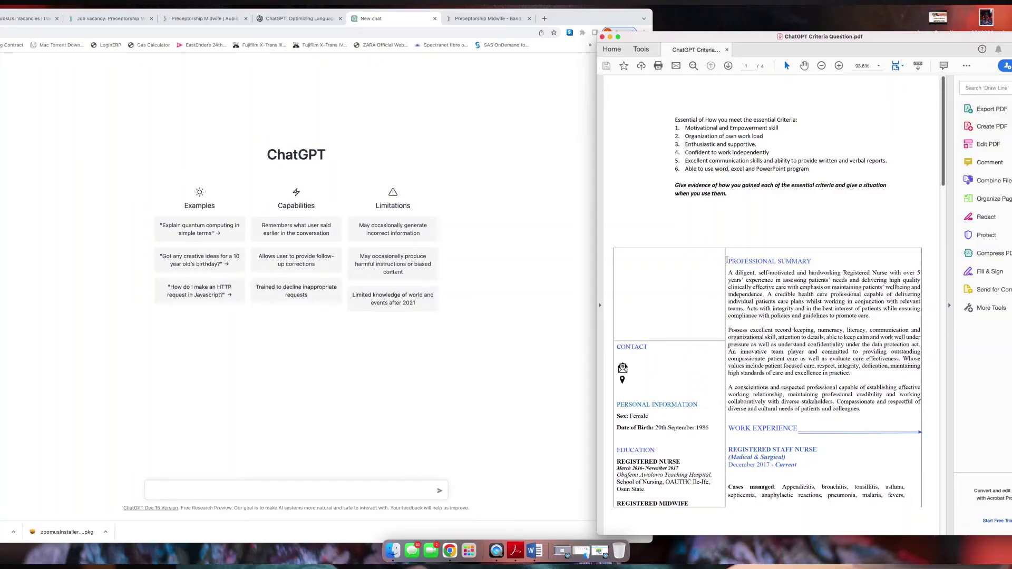
Step: Copy the CV text in the ChatGPT Criteria Question PDF from the PROFESSIONAL SUMMARY heading through the last bullet on page 4
{"action": "left_click_drag", "start_coordinate": [727, 260], "coordinate": [823, 370]}
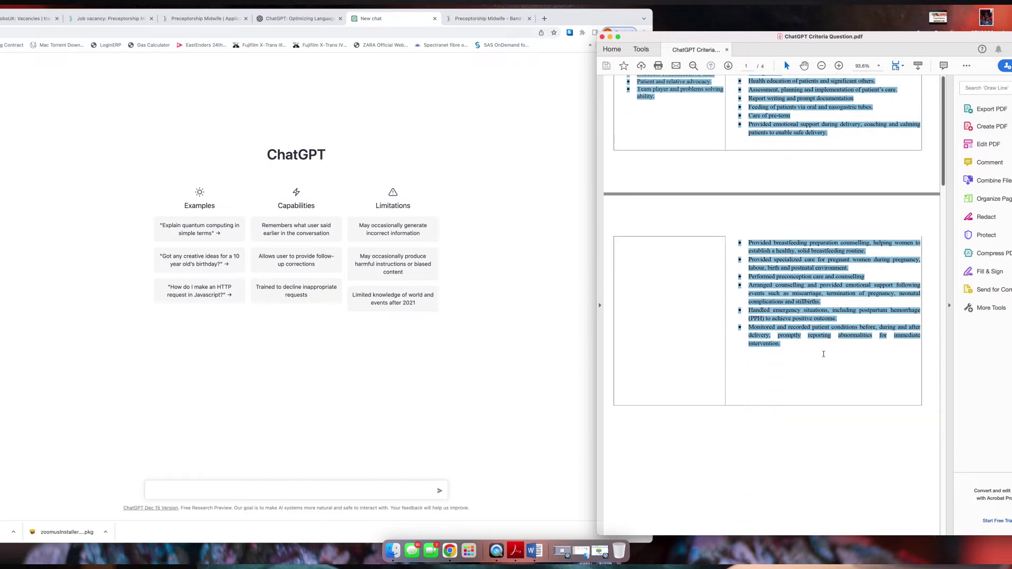
{"action": "scroll", "coordinate": [799, 258], "scroll_direction": "up", "scroll_amount": 1}
{"action": "right_click", "coordinate": [806, 268]}
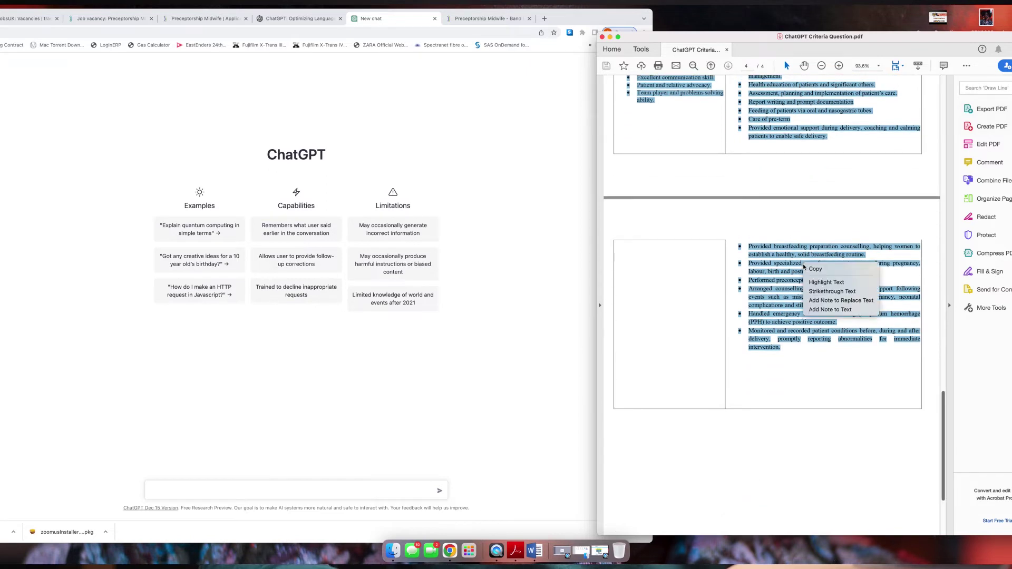
{"action": "left_click", "coordinate": [814, 270]}
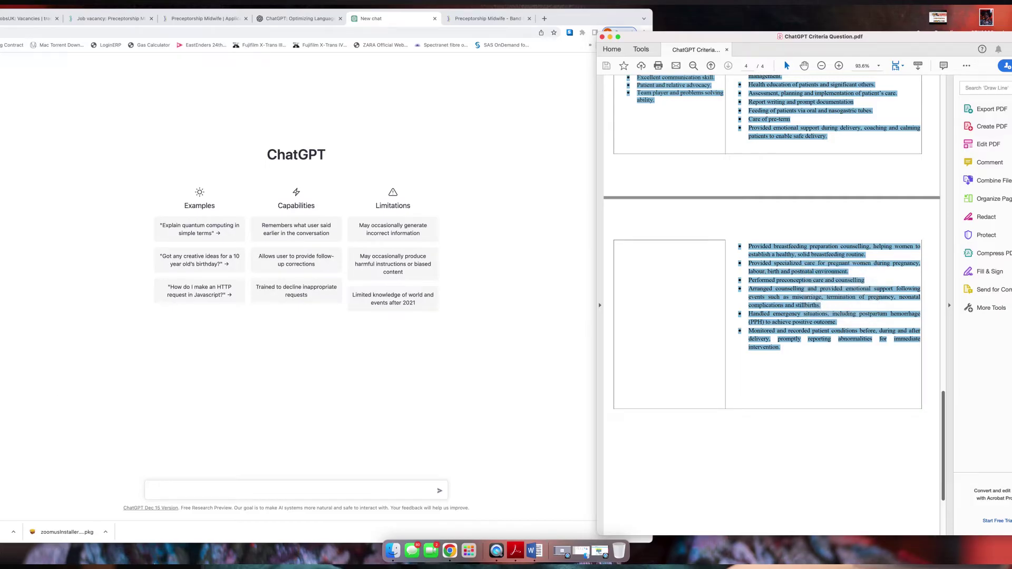
Step: Switch to the new ChatGPT chat, paste the copied CV text as the prompt and send it
{"action": "left_click", "coordinate": [199, 490]}
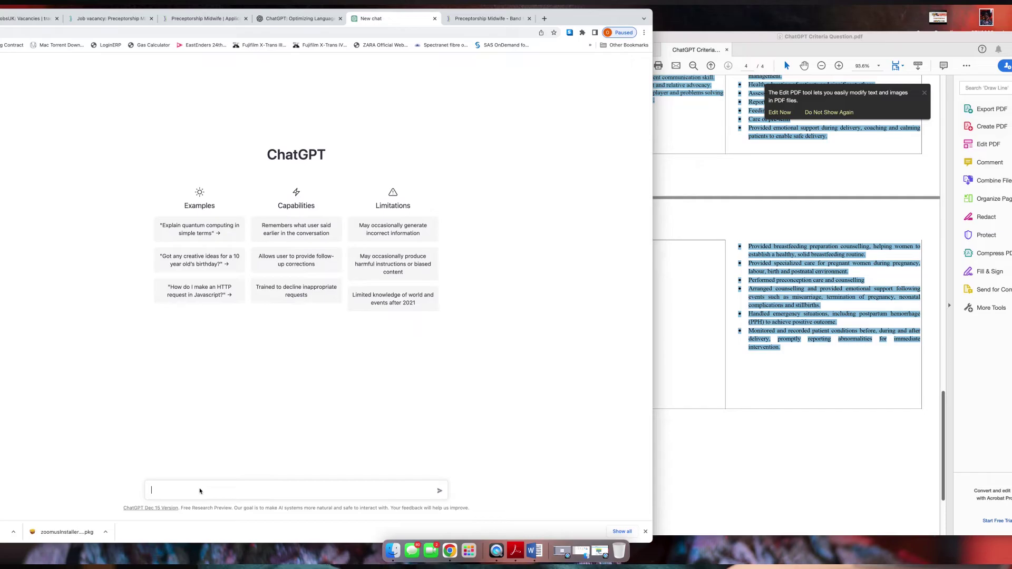
{"action": "right_click", "coordinate": [198, 488]}
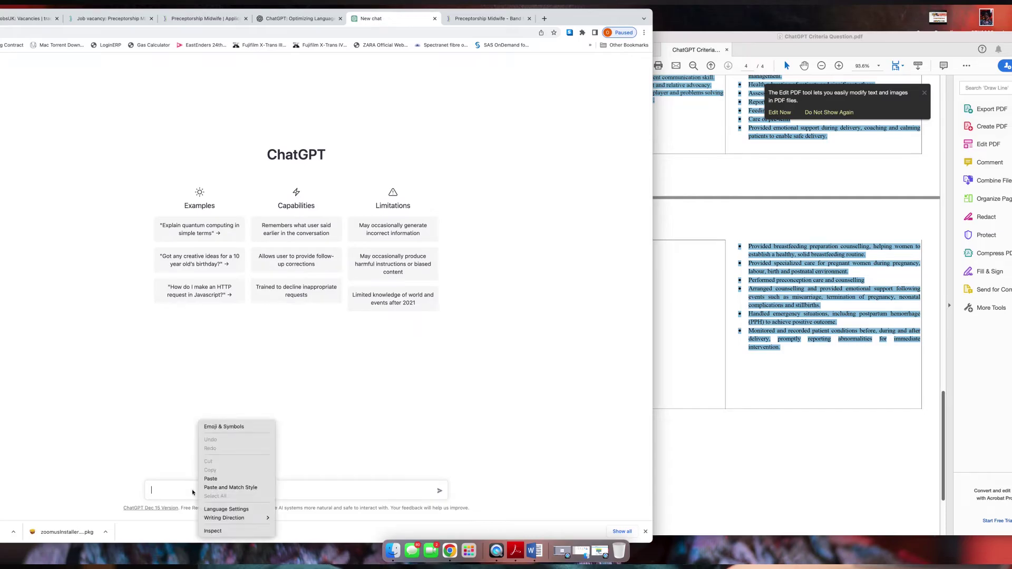
{"action": "left_click", "coordinate": [219, 480]}
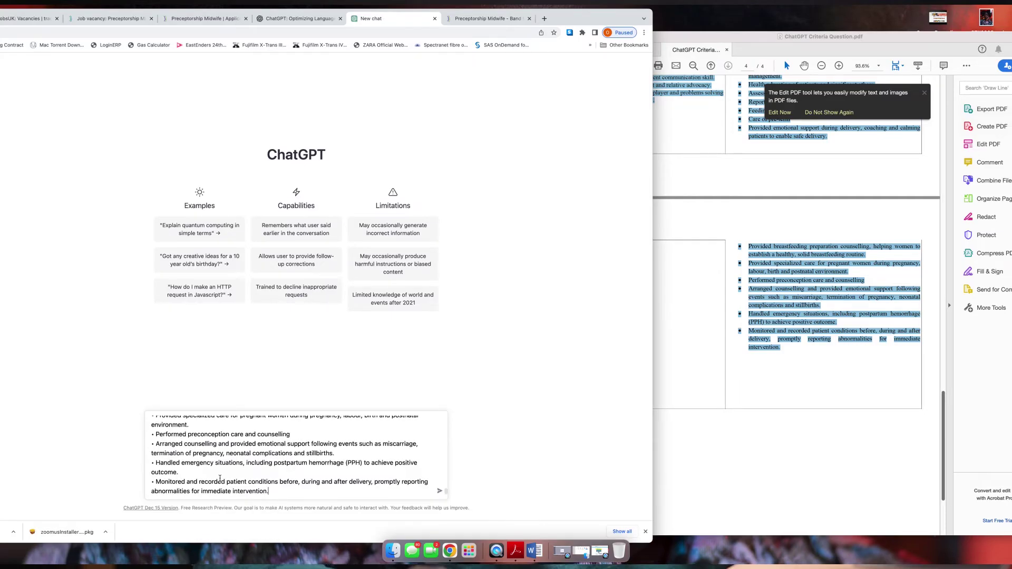
{"action": "key", "text": "Return"}
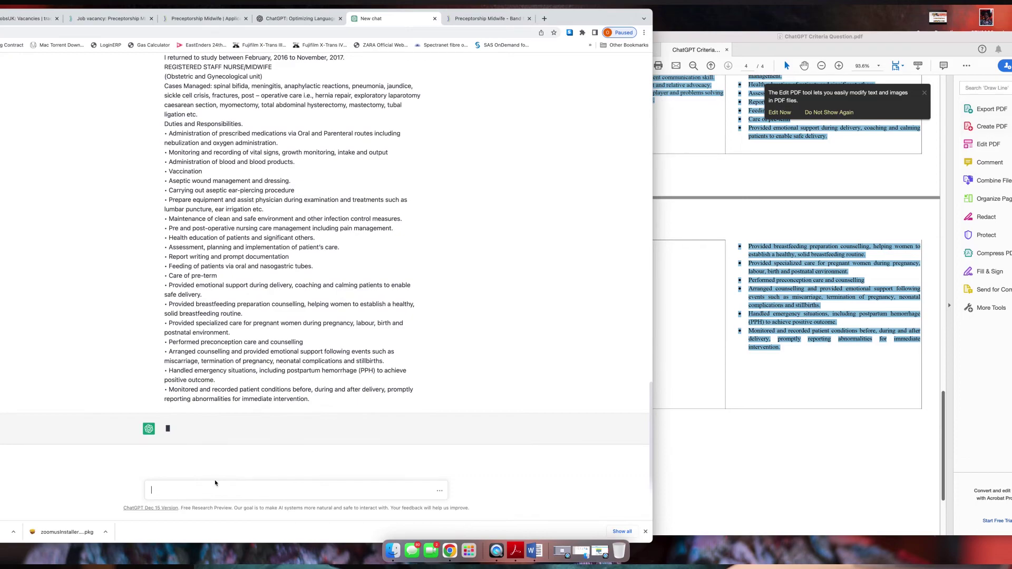